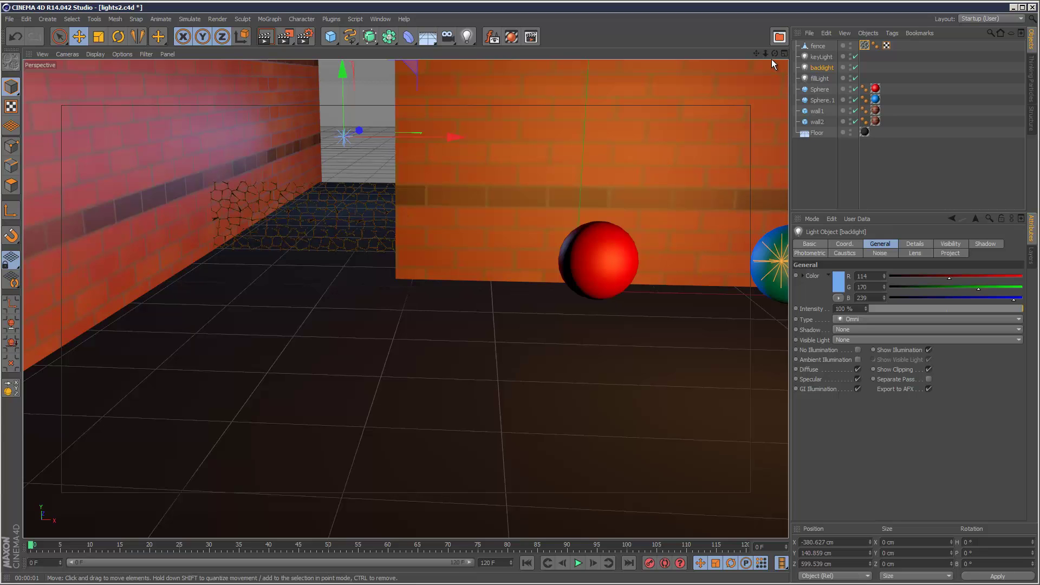
Render the current corridor view in the viewport
{"action": "scroll", "coordinate": [504, 322], "scroll_direction": "up", "scroll_amount": 2}
{"action": "left_click", "coordinate": [265, 36]}
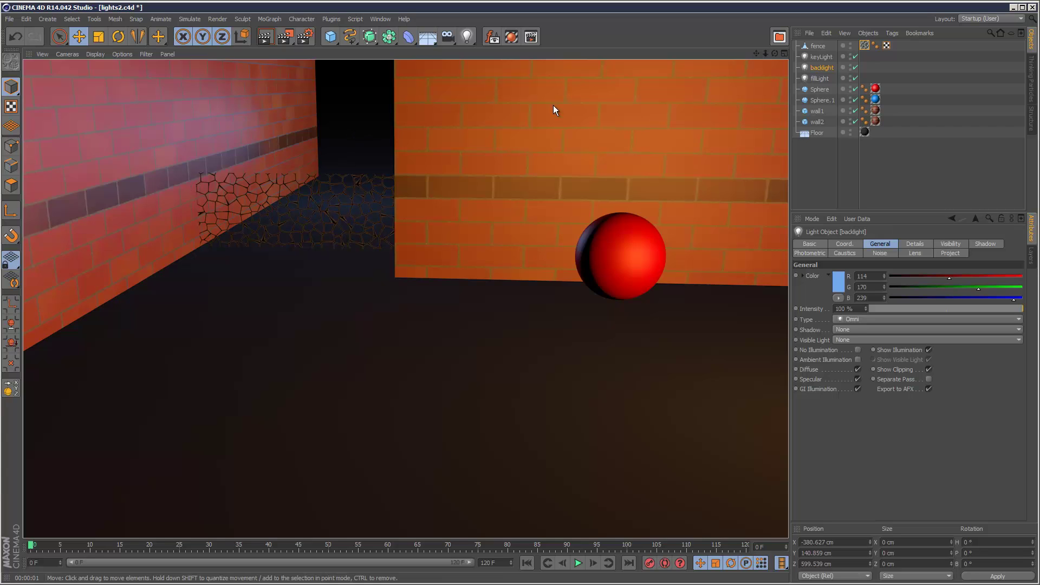
{"action": "scroll", "coordinate": [504, 322], "scroll_direction": "down", "scroll_amount": 1}
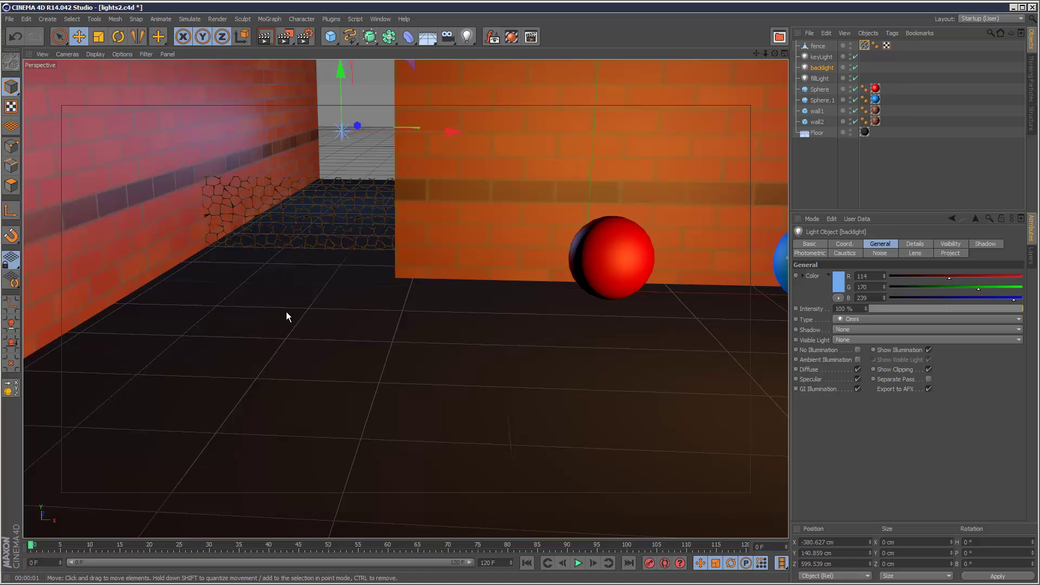
Start an interactive render region (Alt+R) sized around the left wall, fence and floor
{"action": "key", "text": "alt+r"}
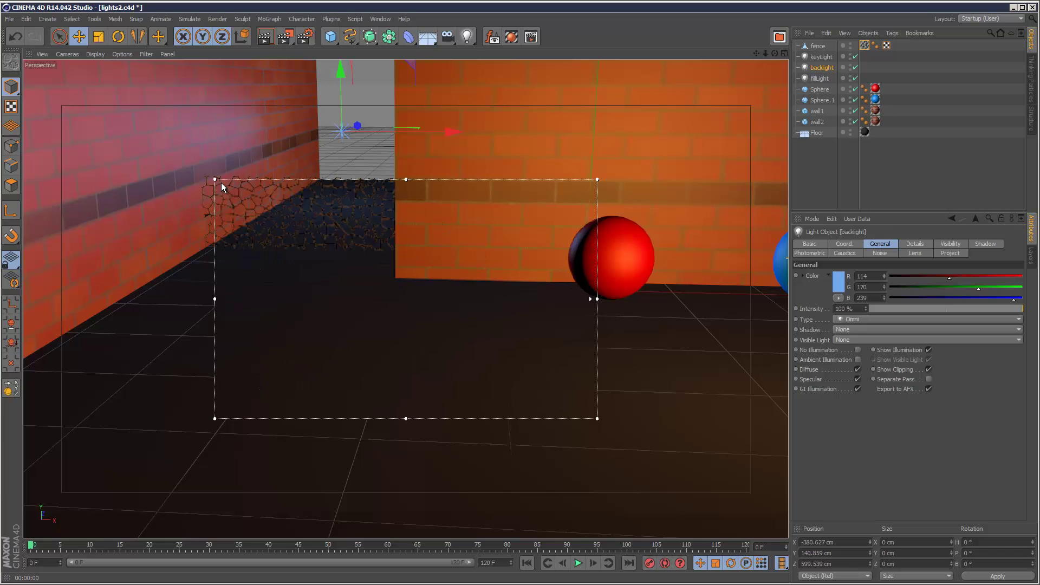
{"action": "left_click_drag", "start_coordinate": [215, 180], "coordinate": [98, 85]}
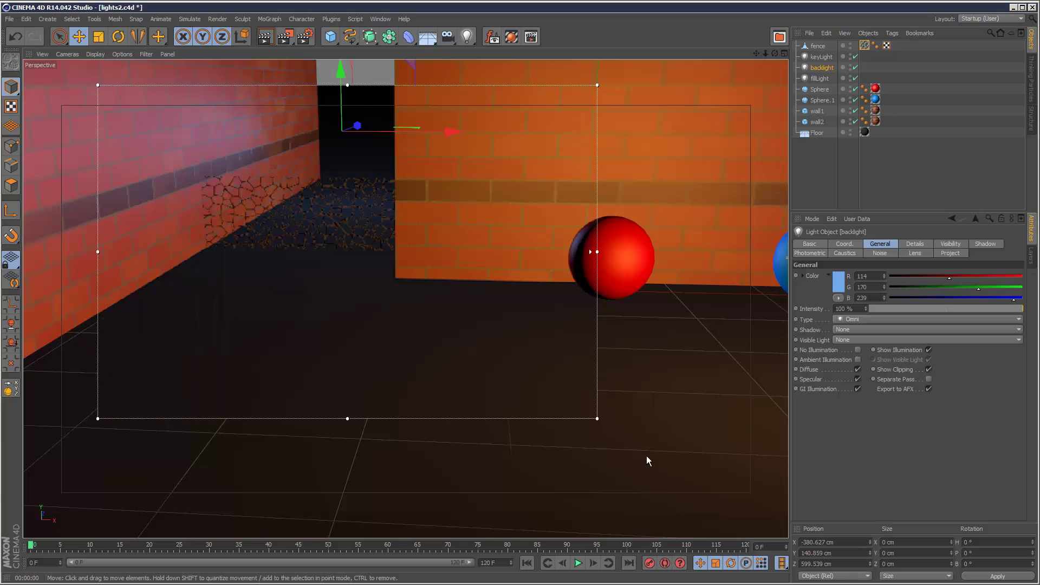
{"action": "left_click_drag", "start_coordinate": [596, 419], "coordinate": [488, 346]}
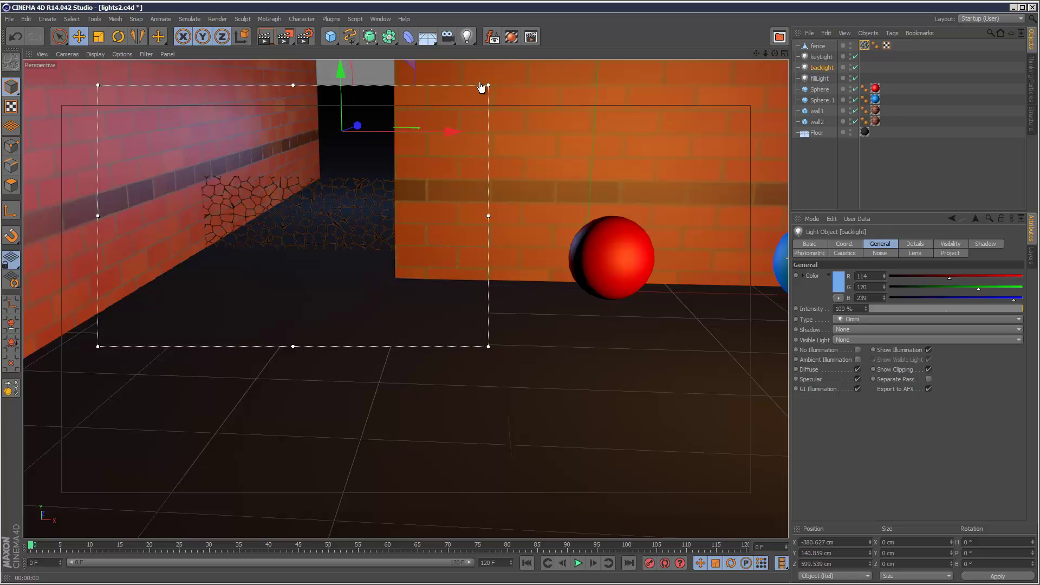
{"action": "left_click", "coordinate": [481, 86]}
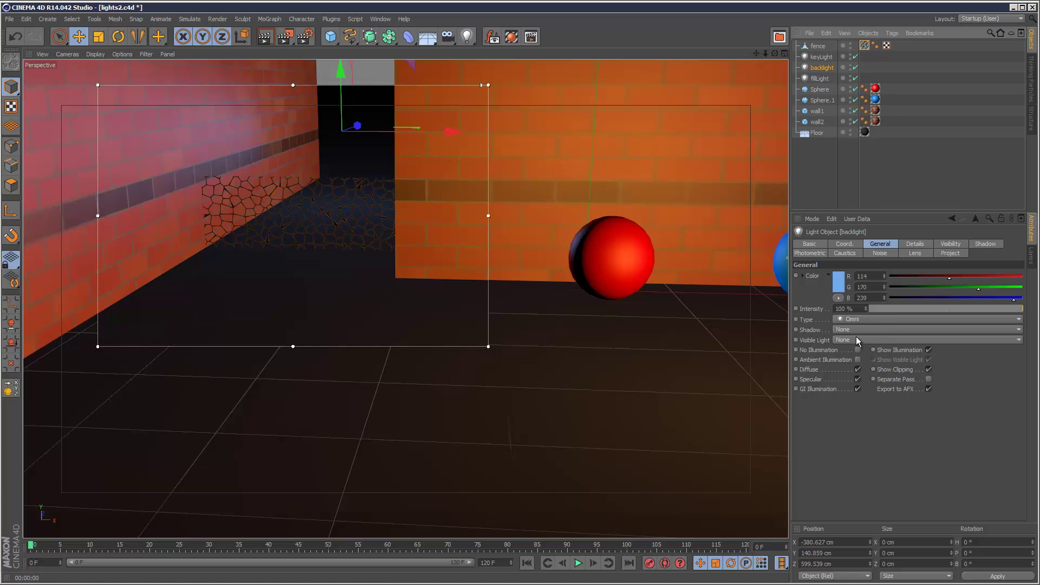
Switch the backlight's shadow to Shadow Maps (Soft) and raise its intensity to 207%
{"action": "left_click", "coordinate": [869, 329]}
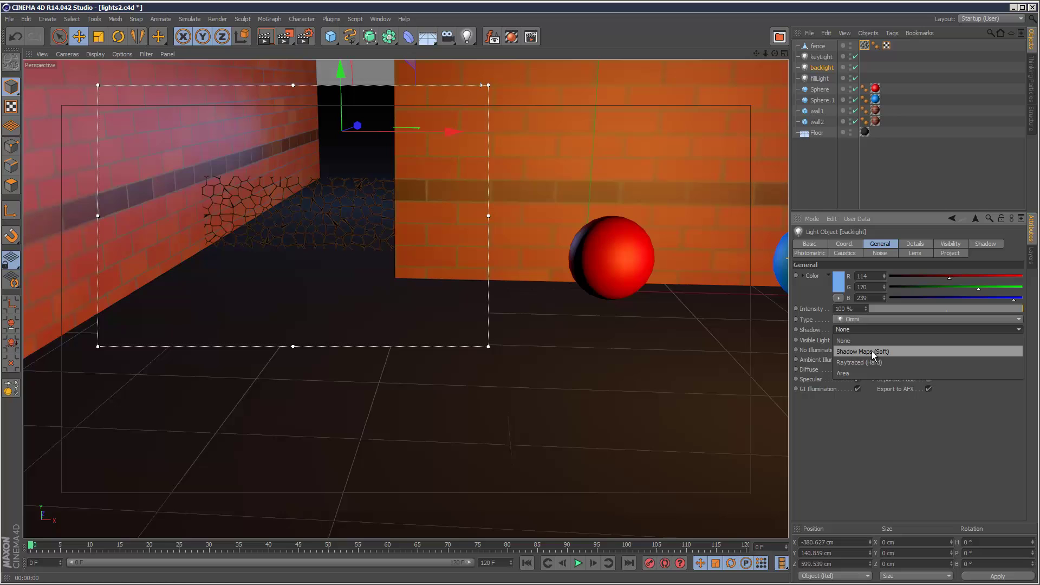
{"action": "left_click", "coordinate": [888, 352]}
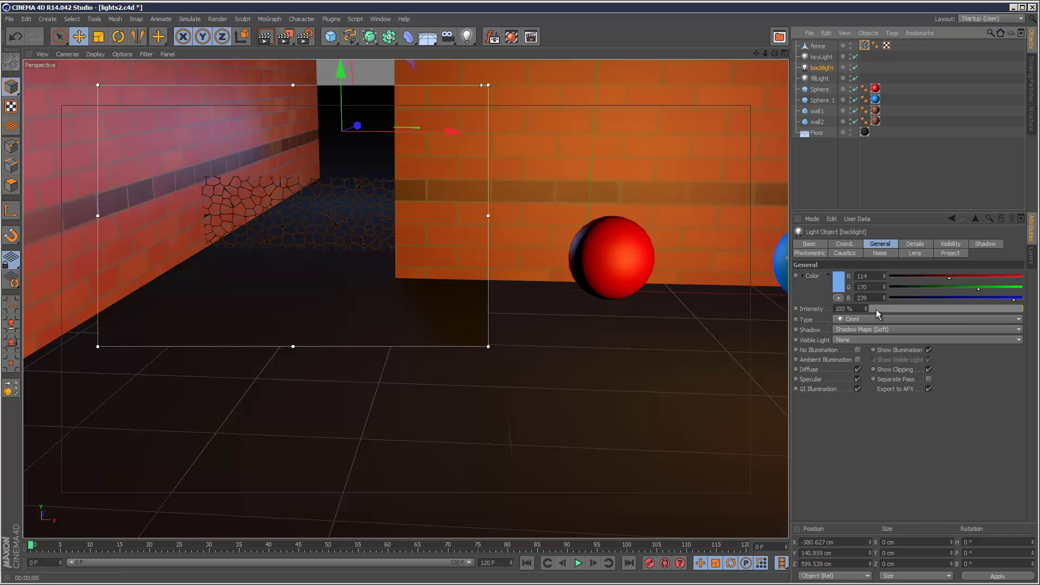
{"action": "left_click_drag", "start_coordinate": [866, 307], "coordinate": [865, 307]}
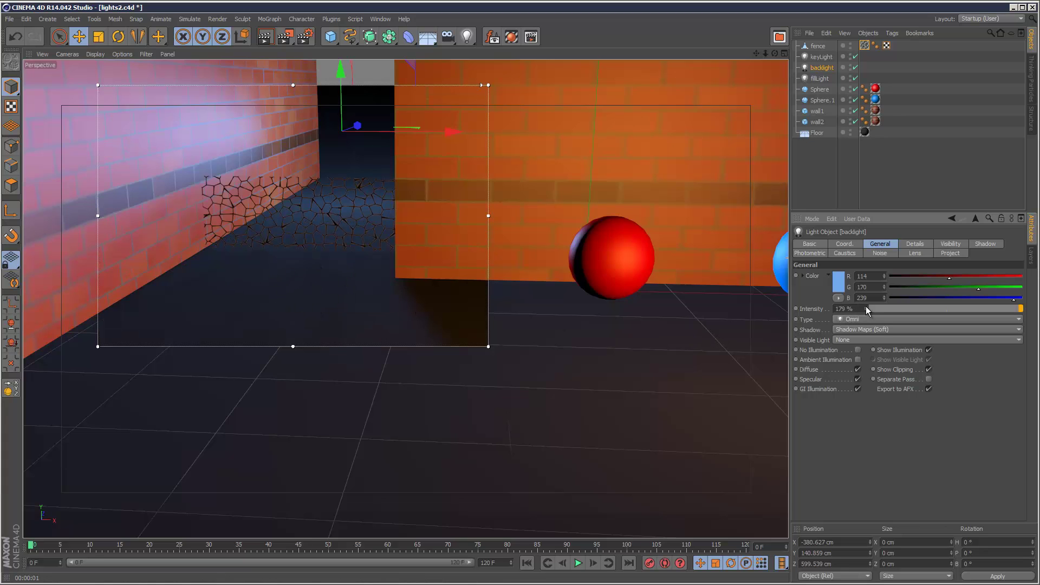
{"action": "left_click_drag", "start_coordinate": [866, 309], "coordinate": [865, 304]}
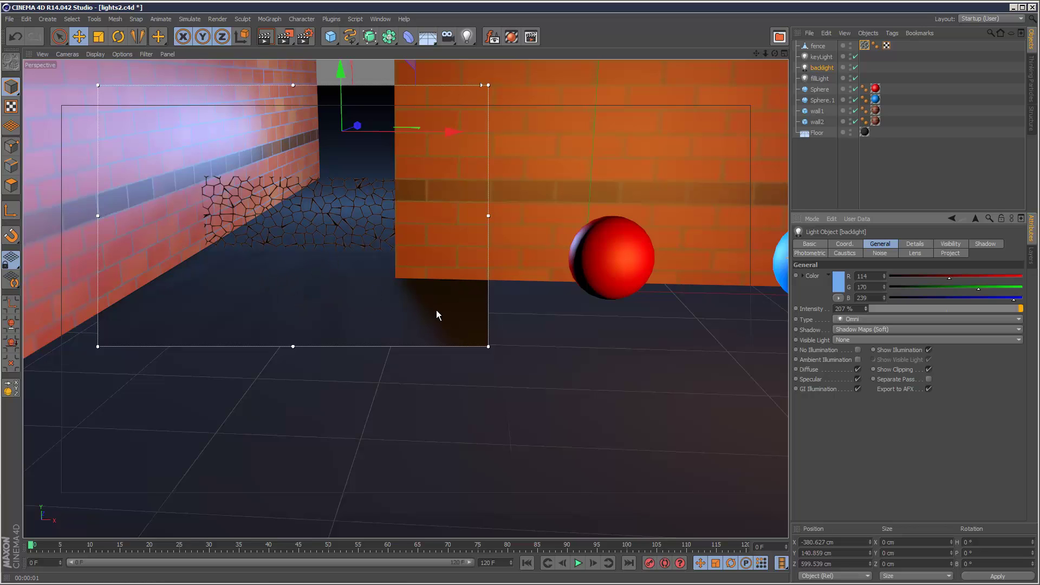
Set the backlight's shadow map to 1500x1500 and Sample Radius to 1, after trying 12
{"action": "left_click", "coordinate": [986, 244]}
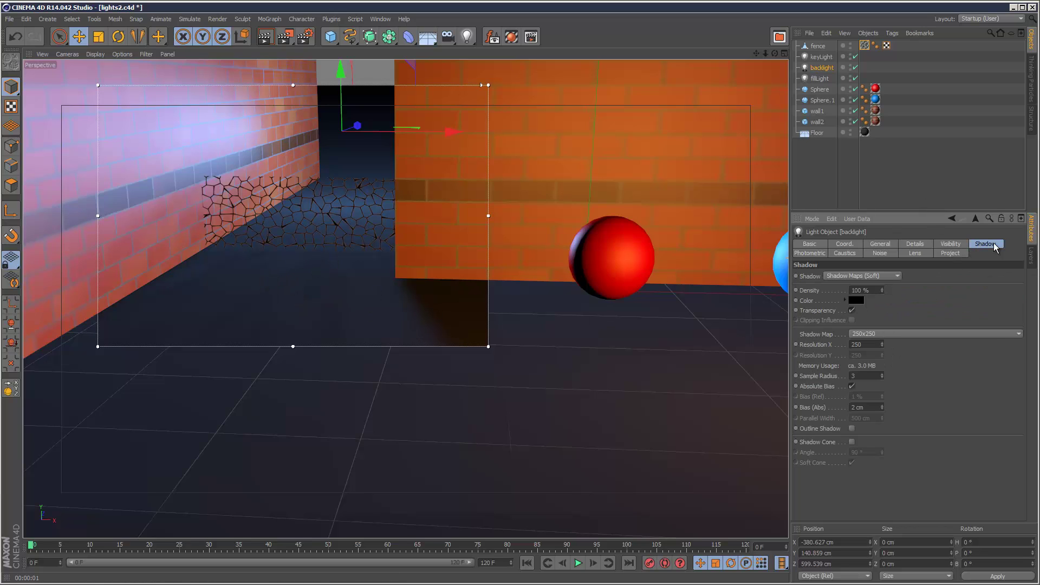
{"action": "left_click", "coordinate": [878, 338]}
{"action": "left_click", "coordinate": [893, 405]}
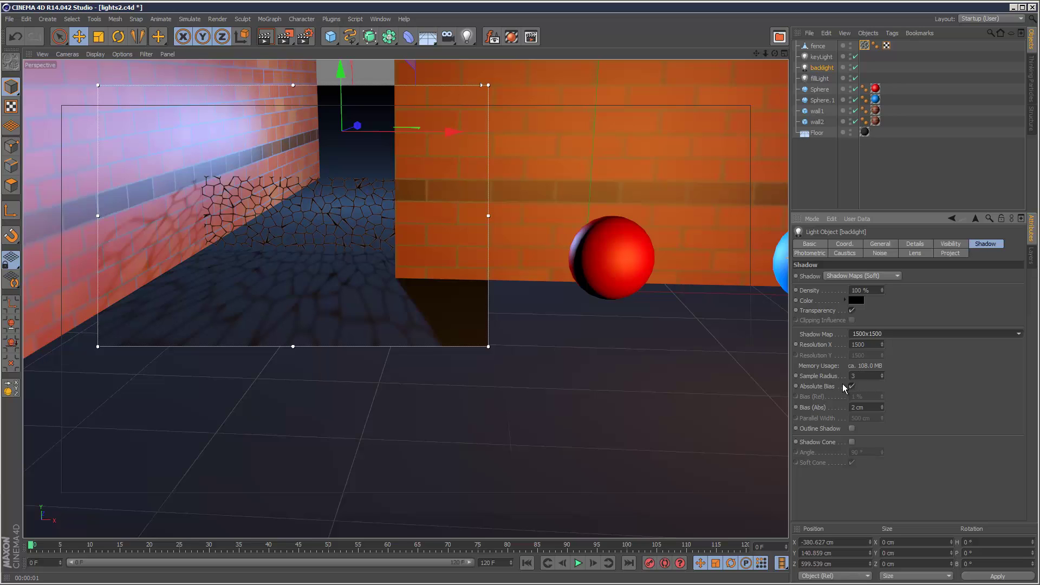
{"action": "left_click", "coordinate": [862, 377]}
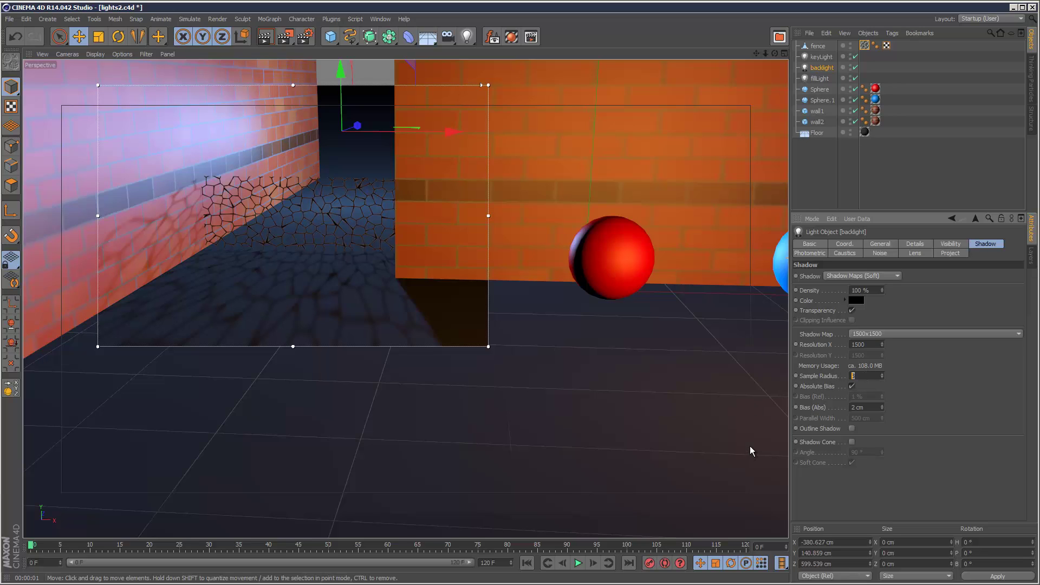
{"action": "type", "text": "12"}
{"action": "key", "text": "Return"}
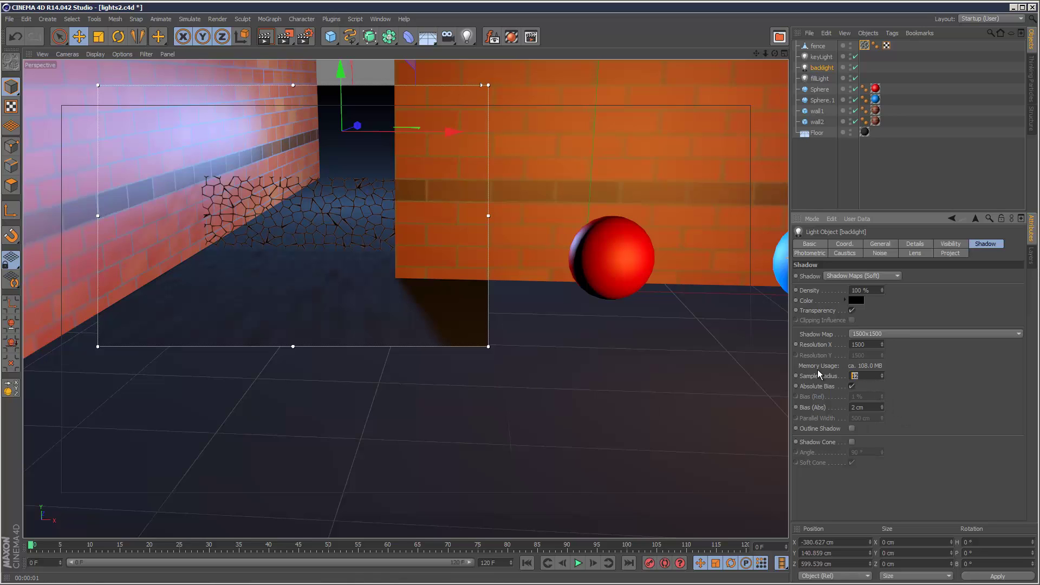
{"action": "type", "text": "1"}
{"action": "key", "text": "Return"}
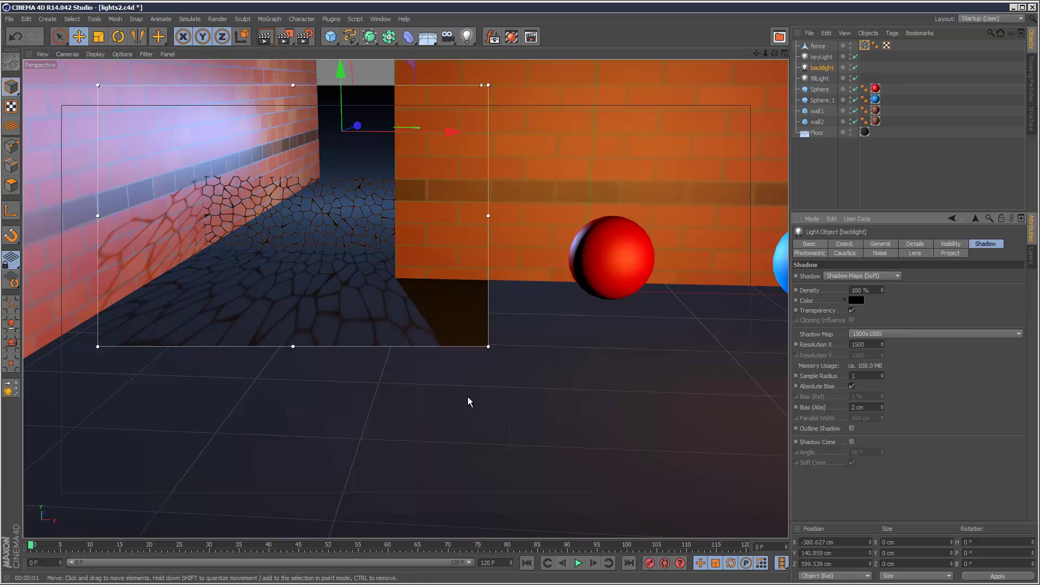
Raise the shadow map to 2000x2000, max the region preview quality, and set Sample Radius to 10
{"action": "left_click", "coordinate": [894, 334]}
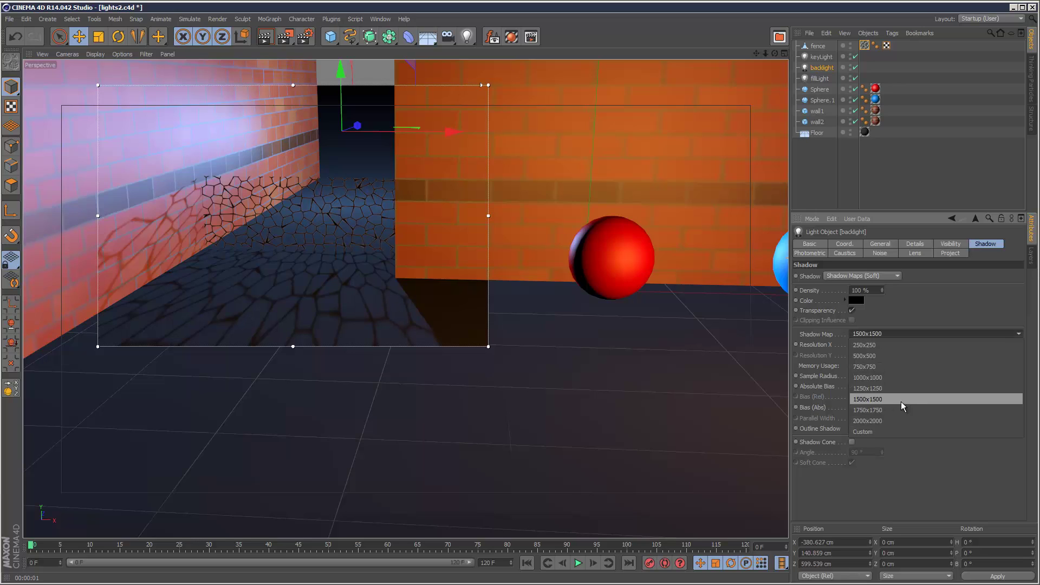
{"action": "left_click", "coordinate": [894, 421]}
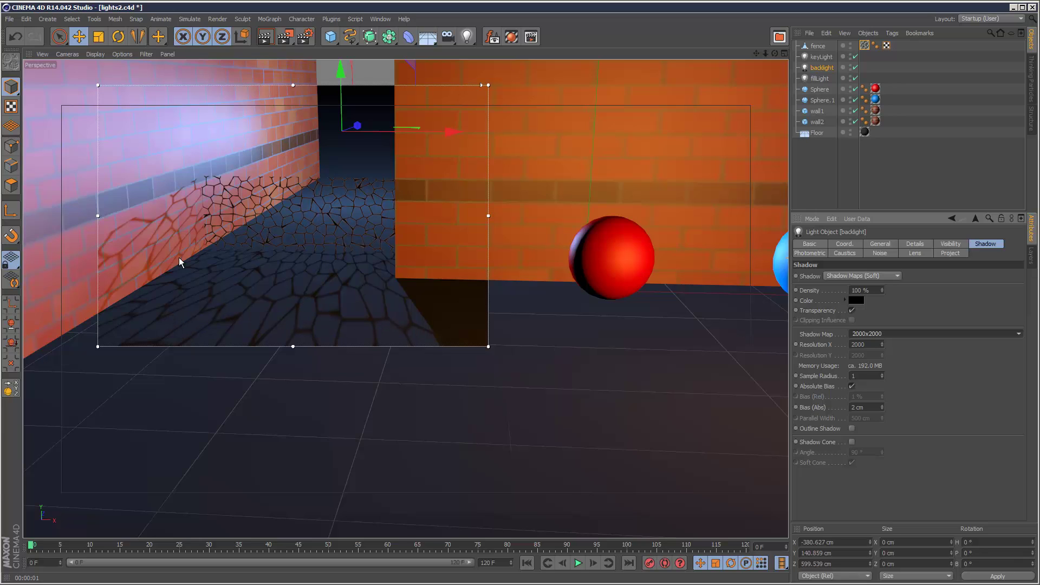
{"action": "left_click_drag", "start_coordinate": [484, 91], "coordinate": [483, 101]}
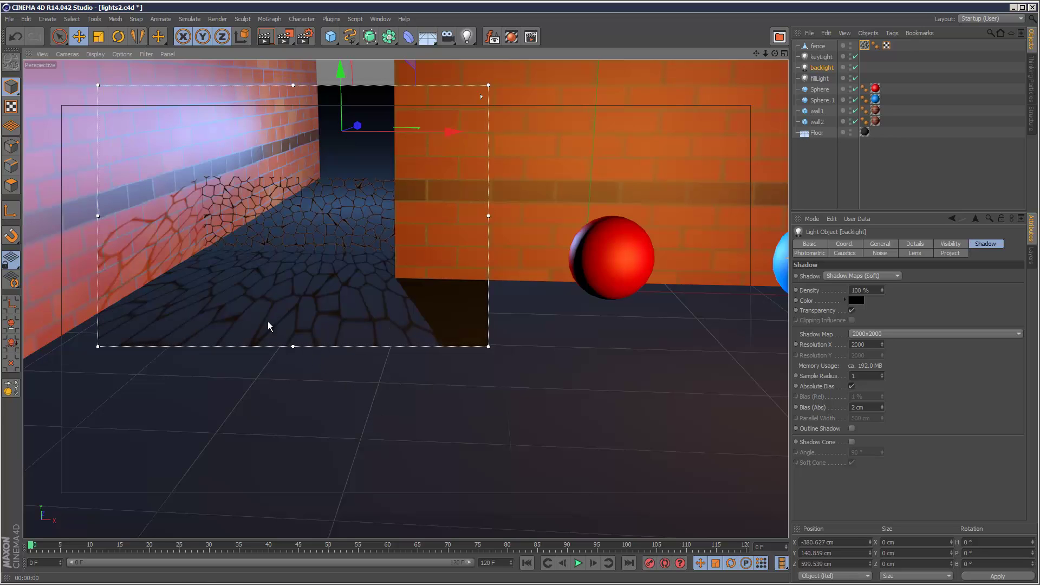
{"action": "left_click_drag", "start_coordinate": [487, 103], "coordinate": [483, 87]}
{"action": "left_click_drag", "start_coordinate": [881, 376], "coordinate": [883, 376]}
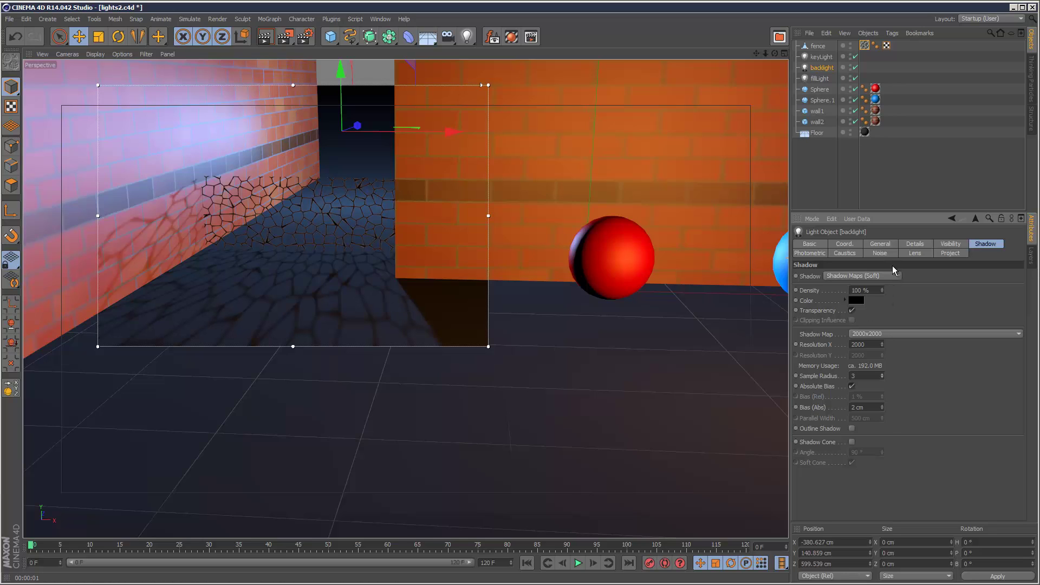
Switch the backlight to Raytraced (Hard) shadows and enable shadow Transparency
{"action": "left_click", "coordinate": [820, 244]}
{"action": "left_click", "coordinate": [845, 244]}
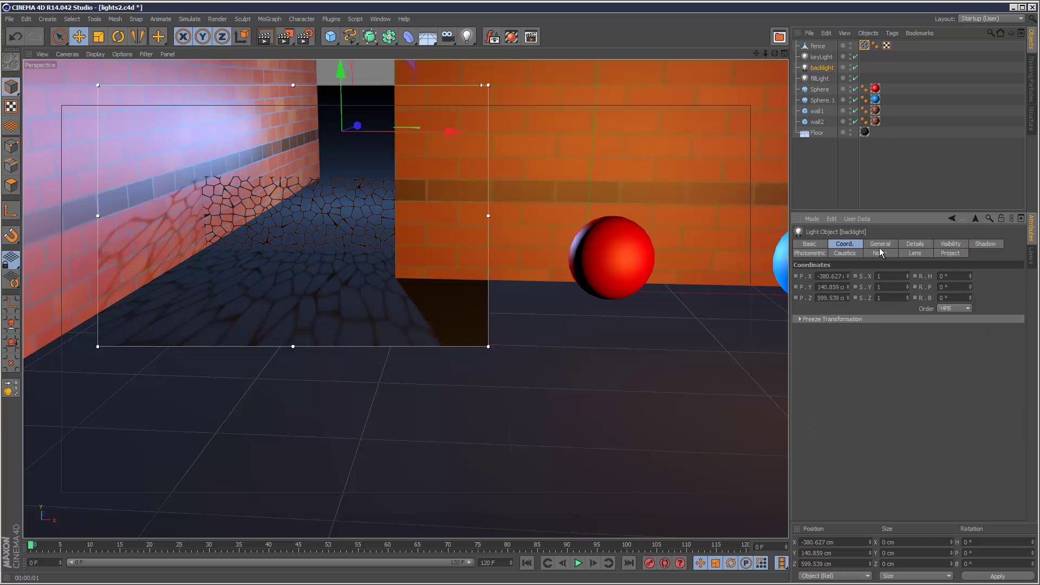
{"action": "left_click", "coordinate": [880, 244]}
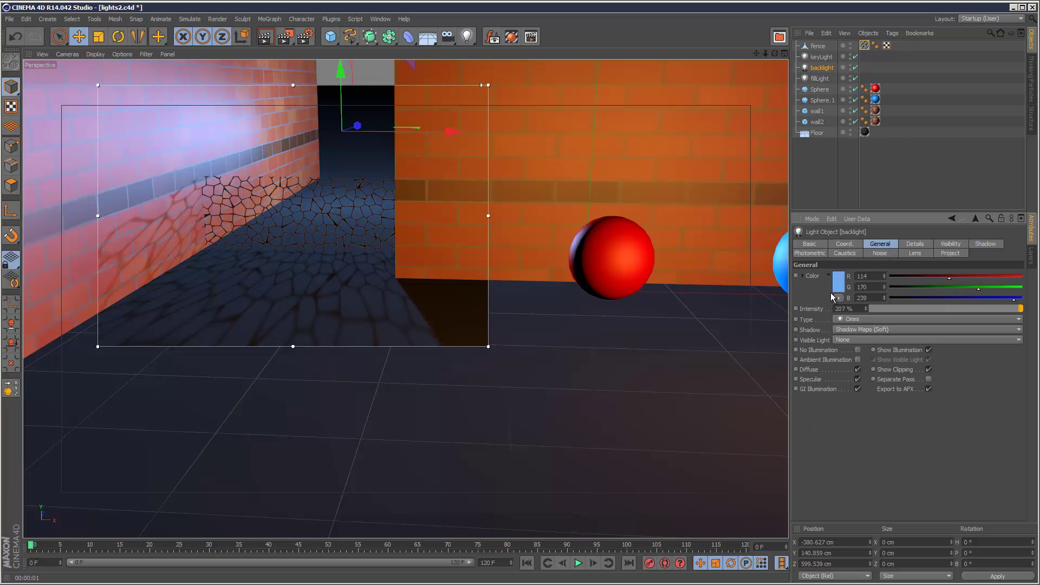
{"action": "left_click", "coordinate": [854, 330]}
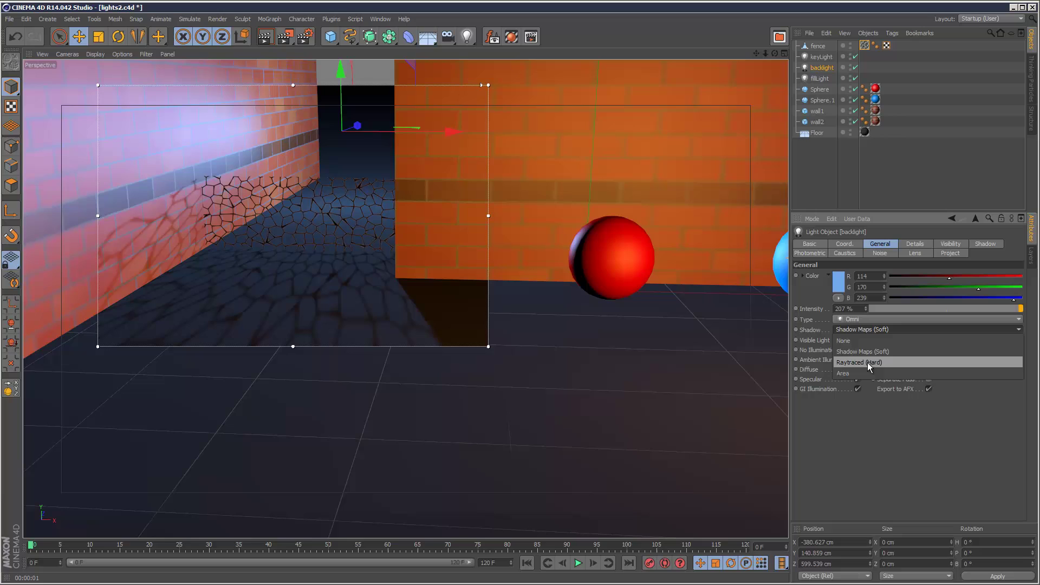
{"action": "left_click", "coordinate": [868, 363]}
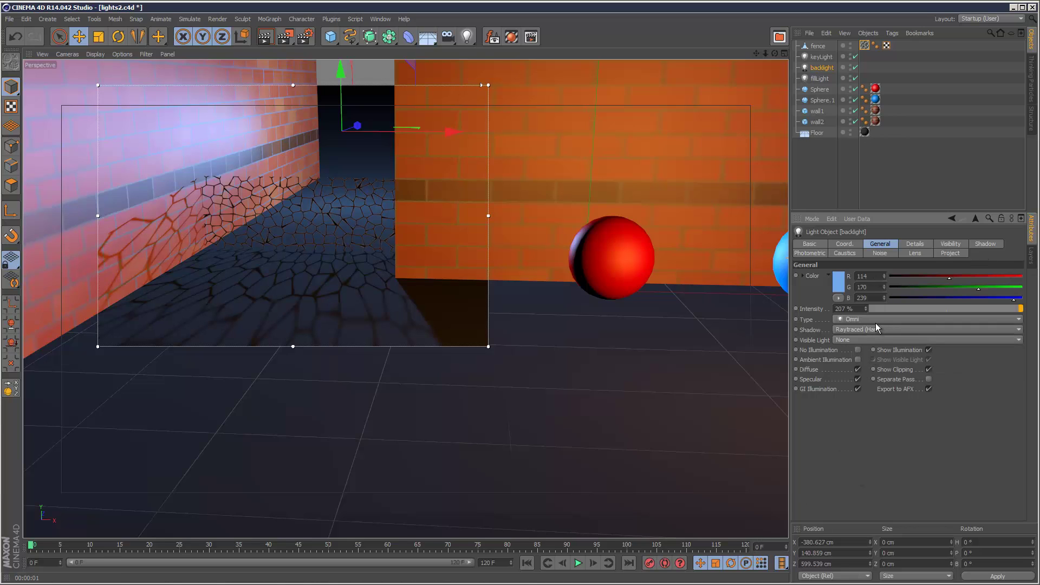
{"action": "left_click", "coordinate": [994, 245]}
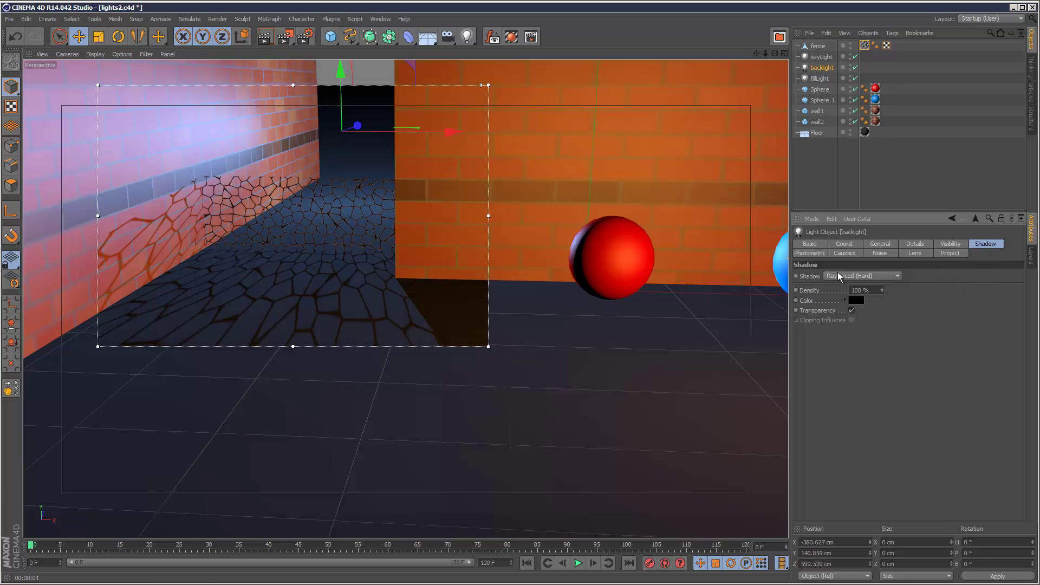
{"action": "left_click", "coordinate": [852, 310]}
Color the backlight's shadows red and set Density to about 97%
{"action": "left_click_drag", "start_coordinate": [882, 289], "coordinate": [882, 296]}
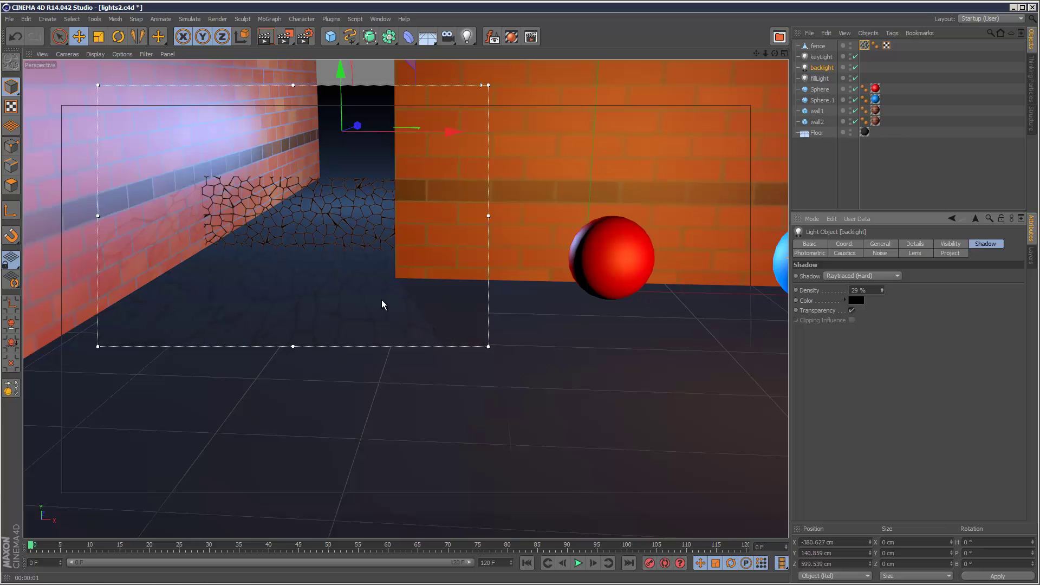
{"action": "left_click_drag", "start_coordinate": [881, 290], "coordinate": [881, 290]}
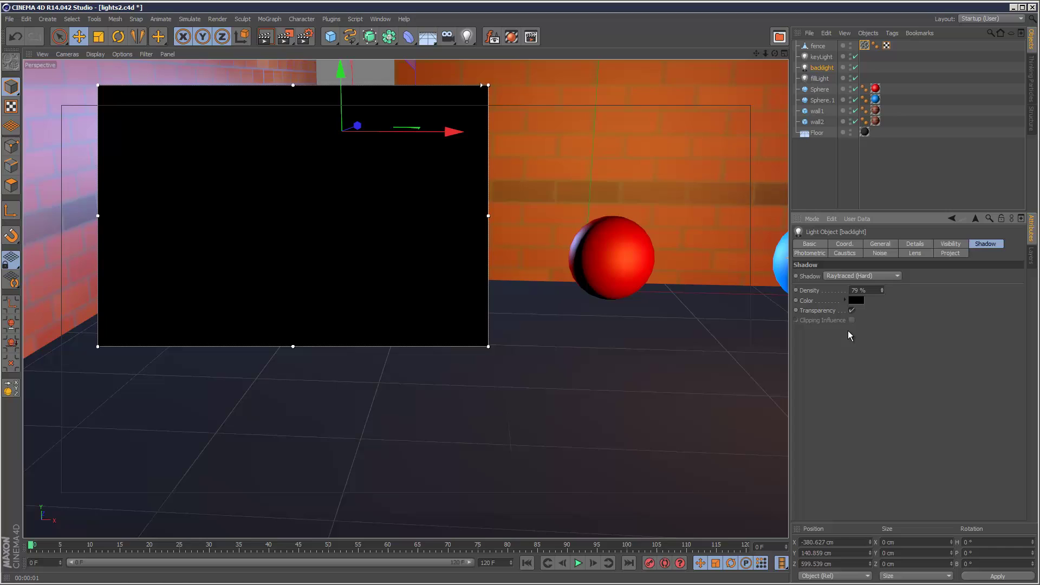
{"action": "left_click", "coordinate": [858, 301]}
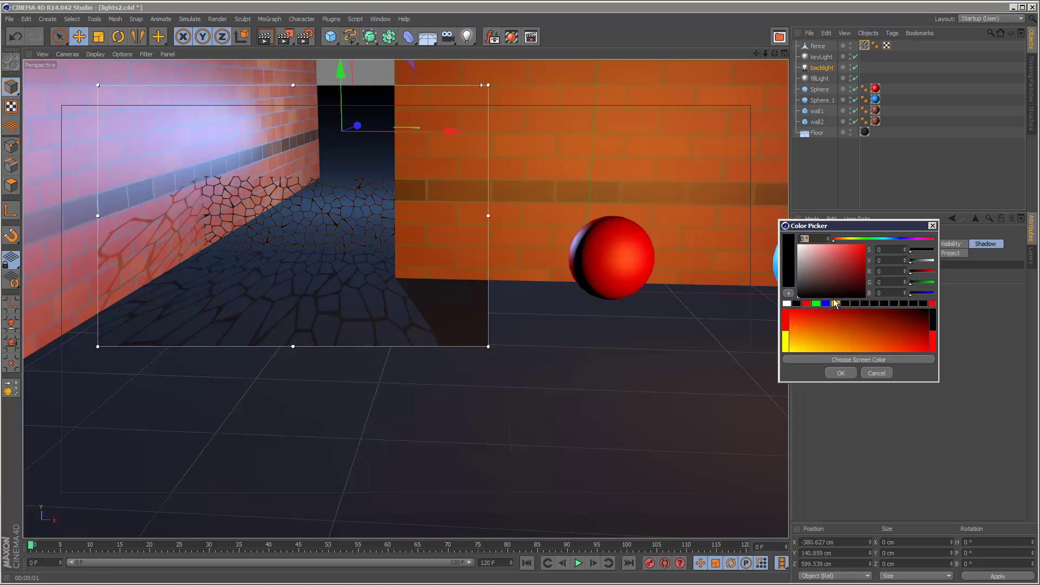
{"action": "left_click", "coordinate": [859, 266]}
{"action": "left_click", "coordinate": [841, 372]}
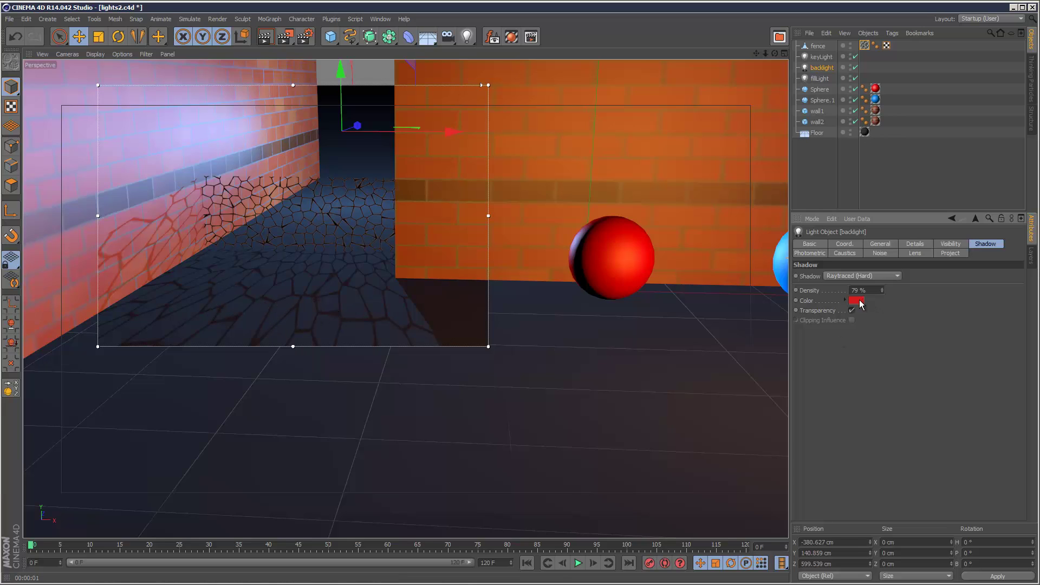
{"action": "left_click_drag", "start_coordinate": [882, 293], "coordinate": [881, 287]}
Change the backlight's shadow type from Raytraced (Hard) to Area and re-render
{"action": "left_click", "coordinate": [879, 243]}
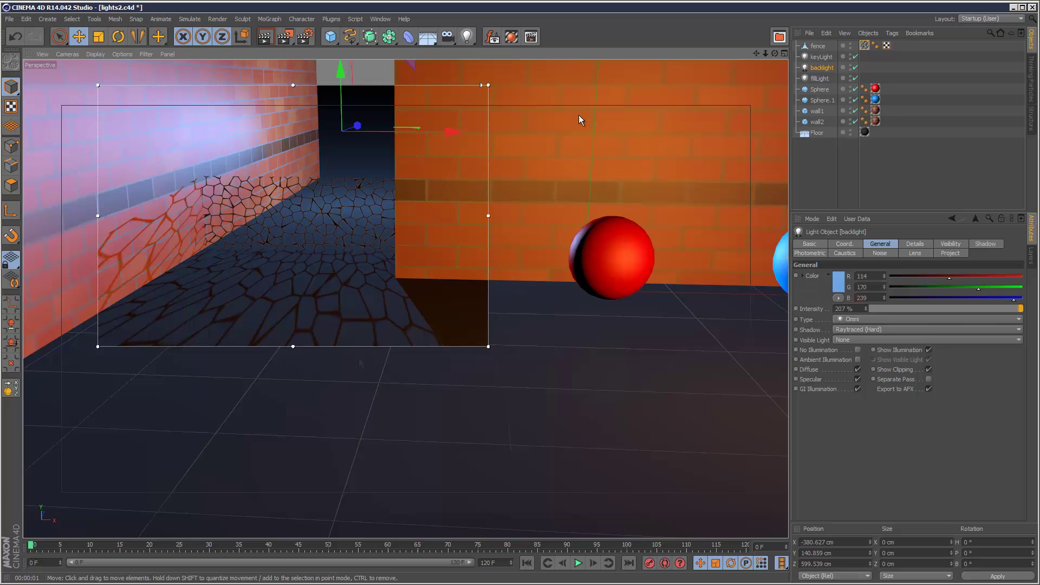
{"action": "left_click", "coordinate": [869, 329]}
{"action": "left_click", "coordinate": [885, 373]}
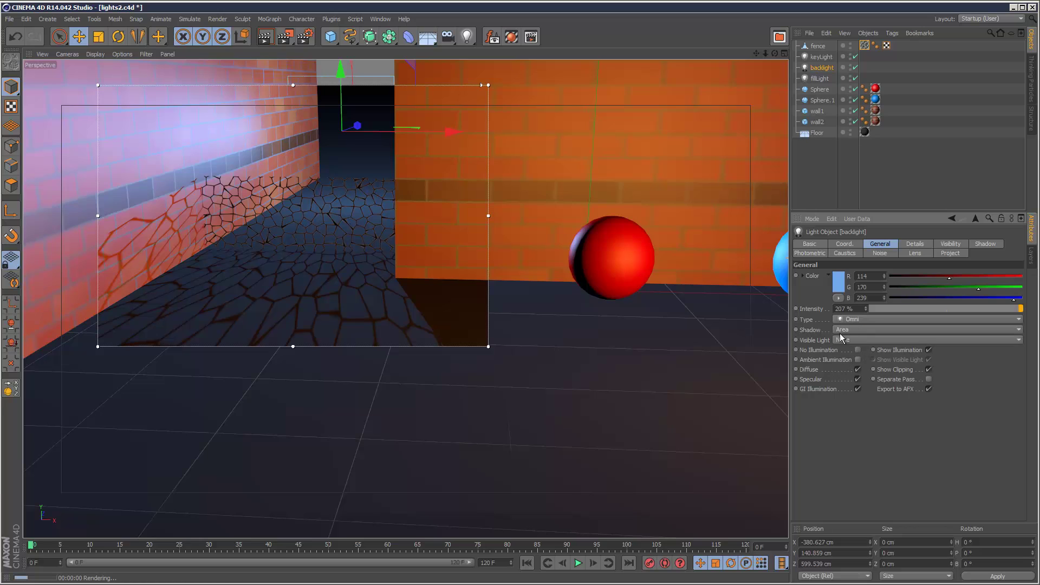
{"action": "key", "text": "ctrl+r"}
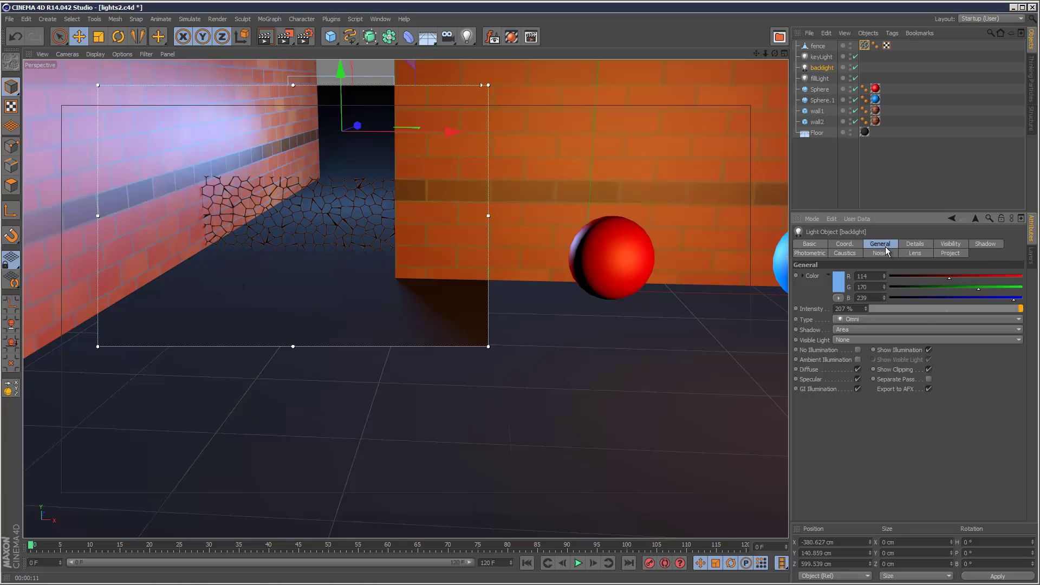
In the Details tab, set the area light's Size X and Size Y to 5 cm
{"action": "left_click", "coordinate": [915, 245]}
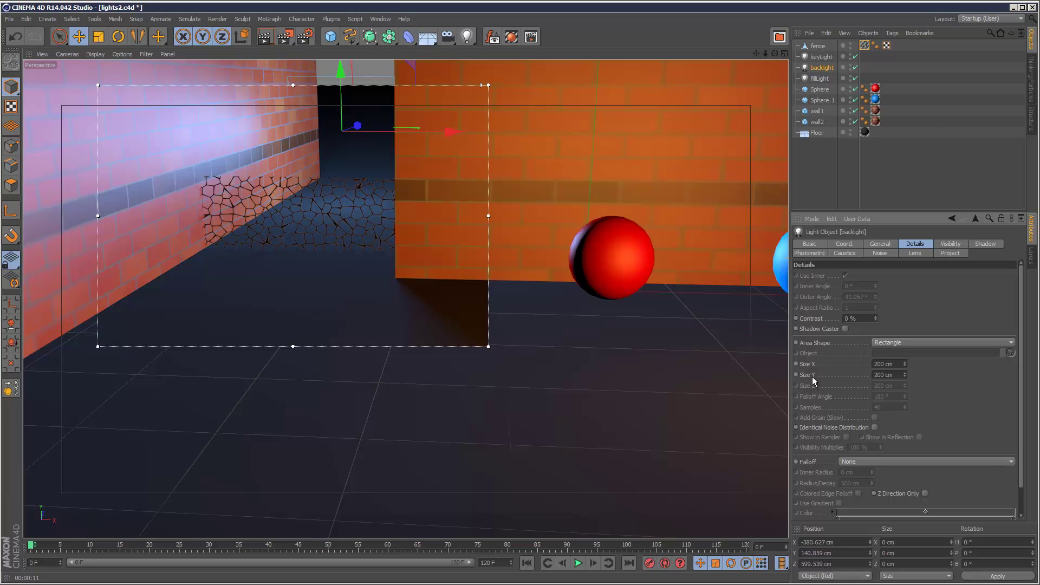
{"action": "left_click", "coordinate": [785, 53]}
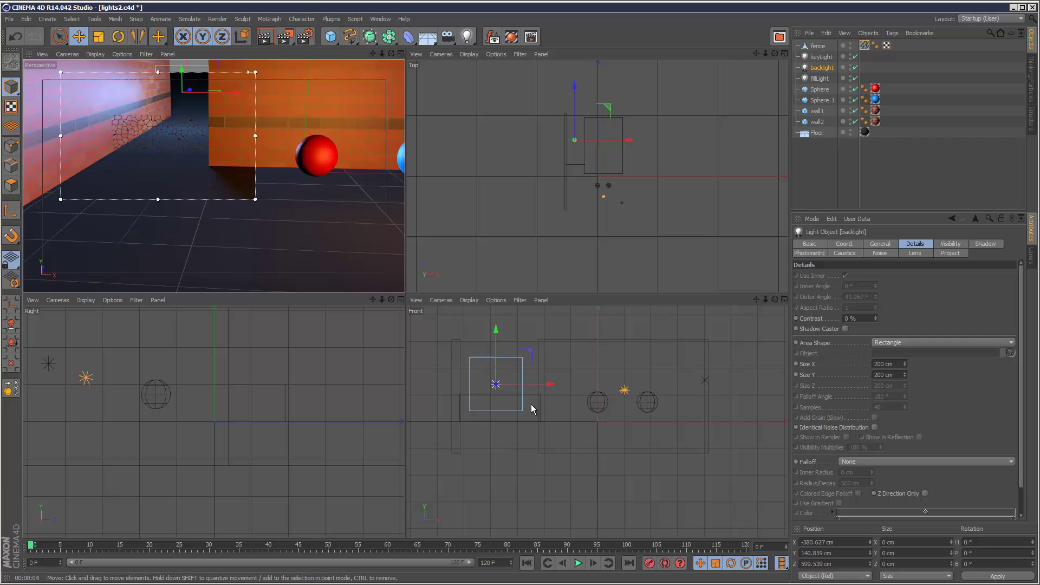
{"action": "left_click", "coordinate": [400, 54]}
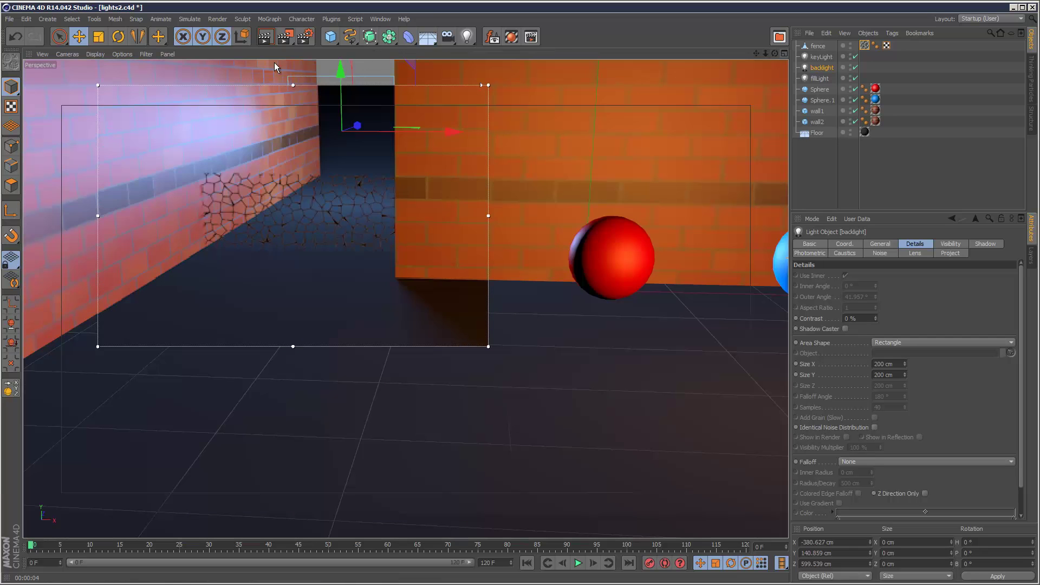
{"action": "double_click", "coordinate": [891, 364]}
{"action": "type", "text": "5"}
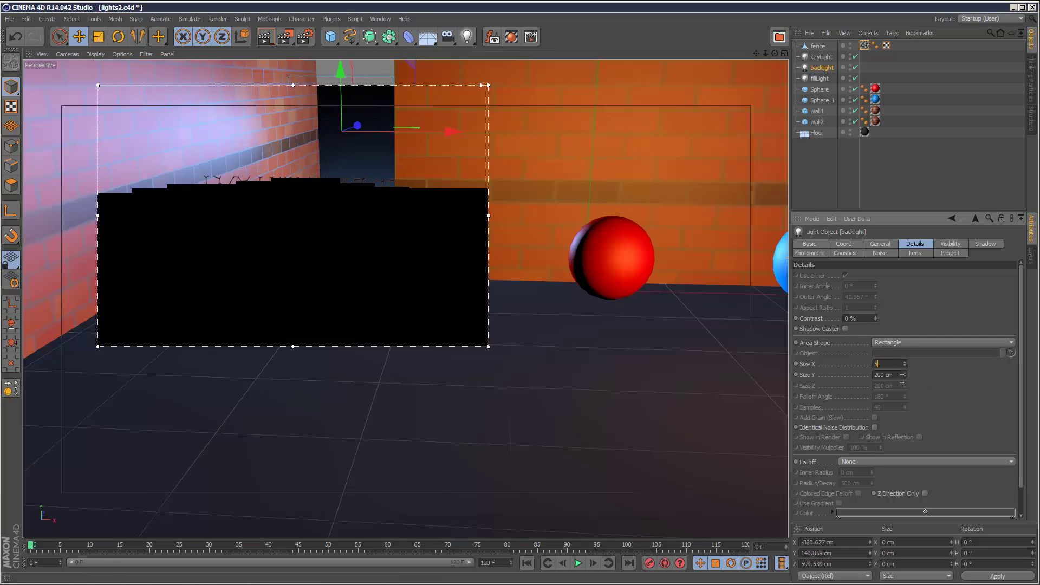
{"action": "key", "text": "Tab"}
{"action": "type", "text": "5"}
{"action": "left_click", "coordinate": [898, 363]}
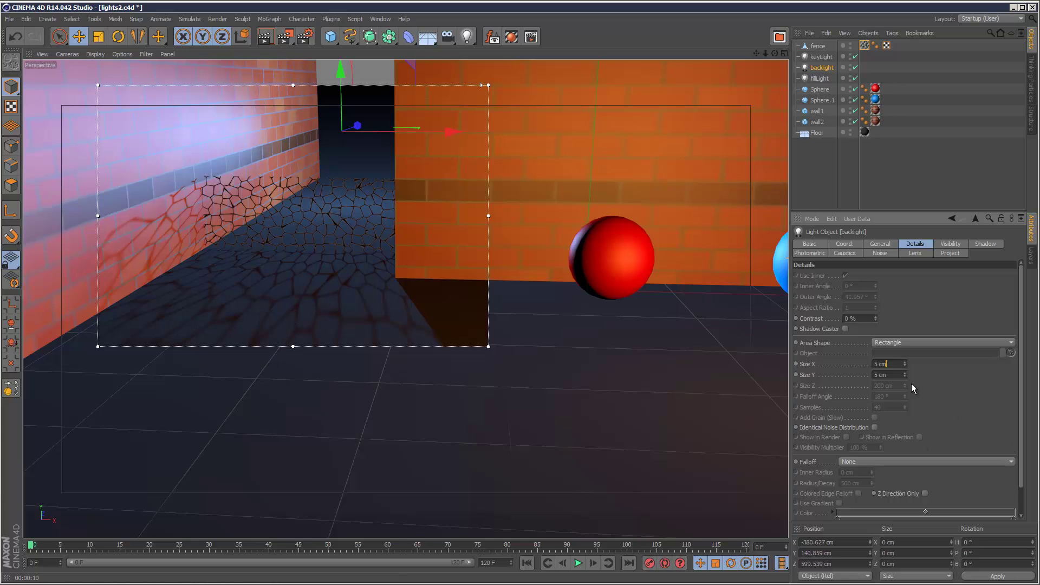
Enlarge the area light's Size X and Size Y from 5 cm to 8 cm
{"action": "left_click_drag", "start_coordinate": [892, 364], "coordinate": [870, 364]}
{"action": "type", "text": "8"}
{"action": "key", "text": "Tab"}
{"action": "type", "text": "8"}
{"action": "key", "text": "Tab"}
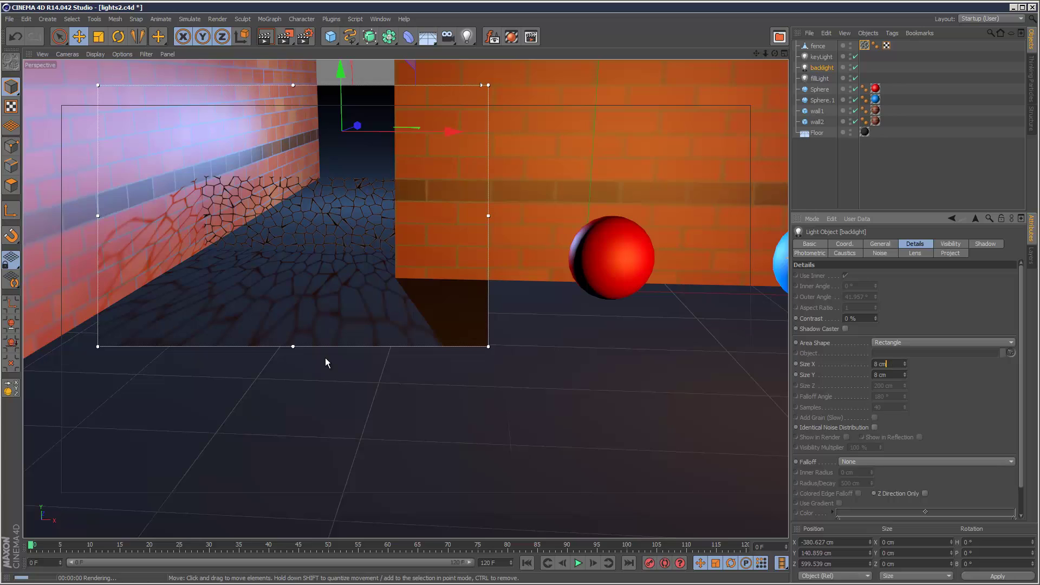